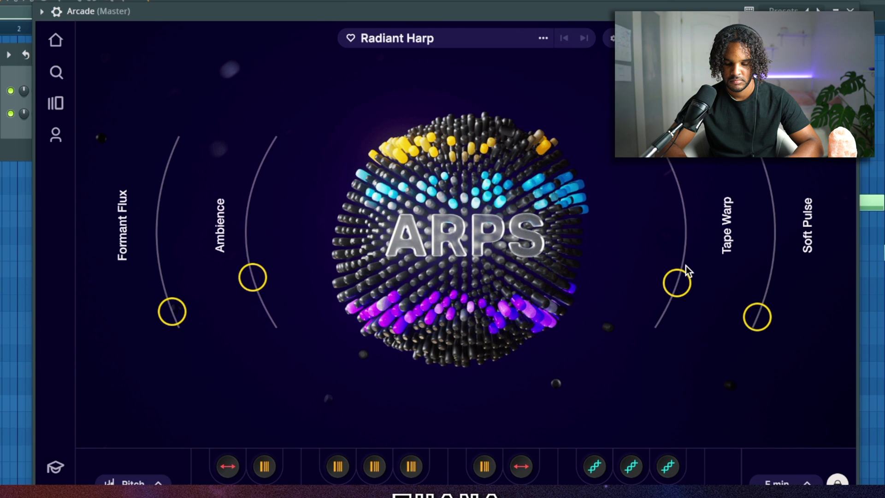
Raise the Soft Pulse amount on the Radiant Harp instrument
drag(757, 311, 771, 225)
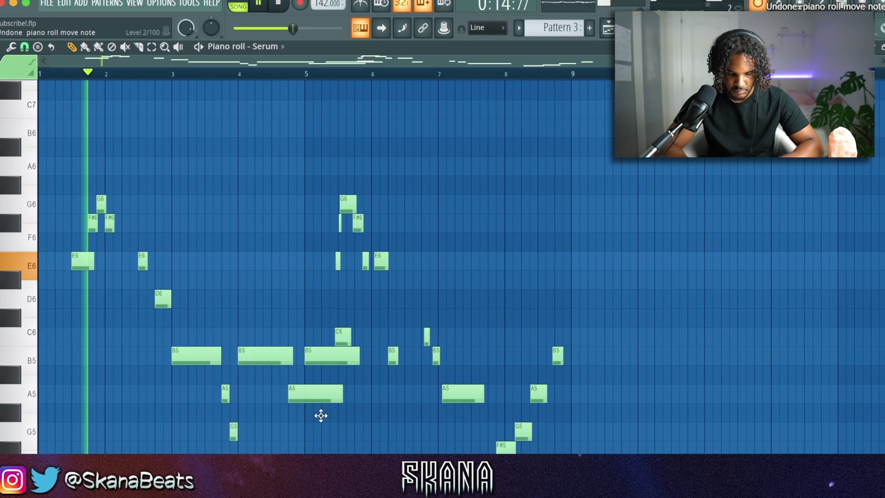
Apply quick legato to the overlapping A5, B5 and C6 notes around bar 5 of the Serum melody, and play it back
drag(304, 419, 302, 422)
key(ctrl+l)
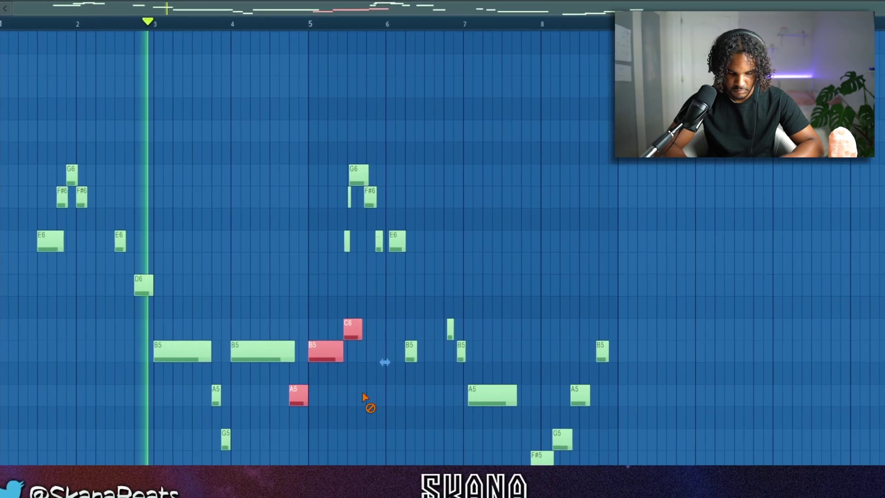
click(316, 343)
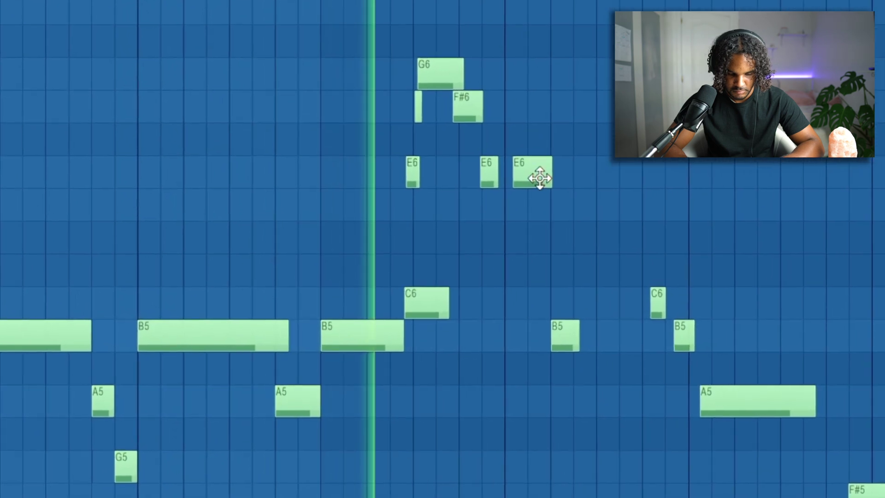
key(space)
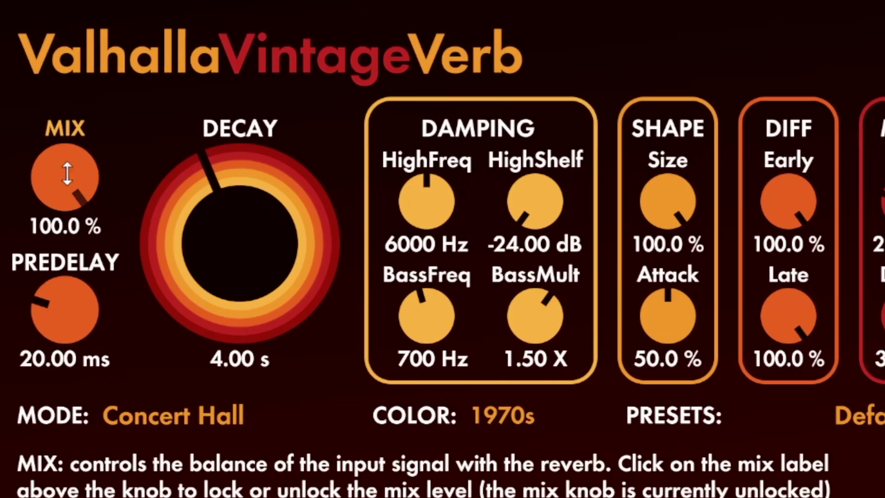
Lower the ValhallaVintageVerb mix from fully wet, keeping the Concert Hall mode and 1970s color
drag(67, 172, 68, 309)
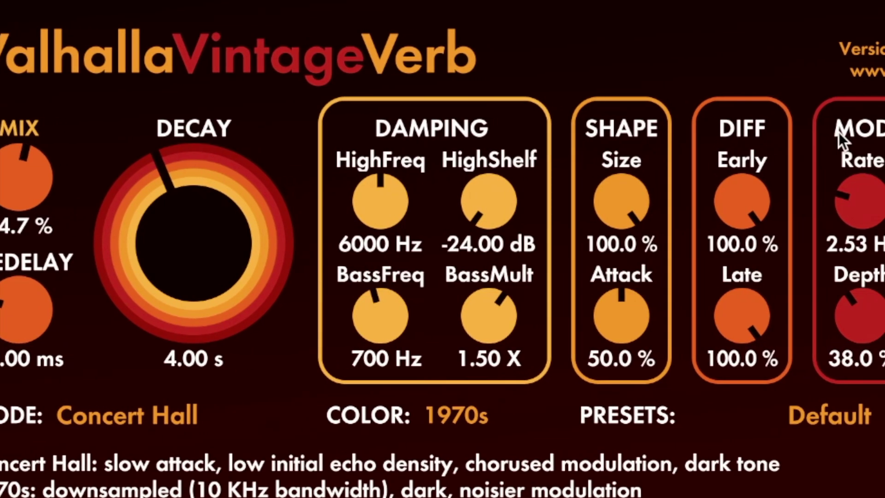
drag(161, 213, 445, 284)
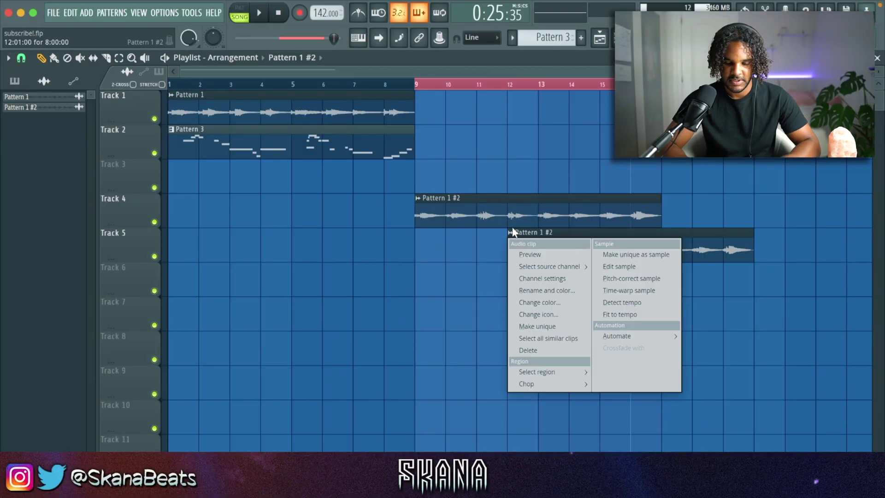
Remove the Pattern 1 #2 copy starting at bar 12 on Track 5, keeping the clip on Track 4
double_click(622, 222)
click(399, 232)
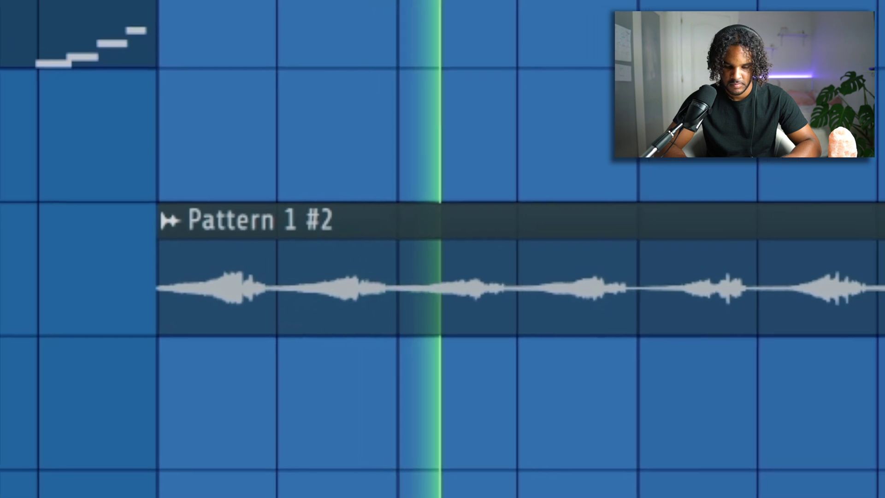
scroll(443, 249, up, 2)
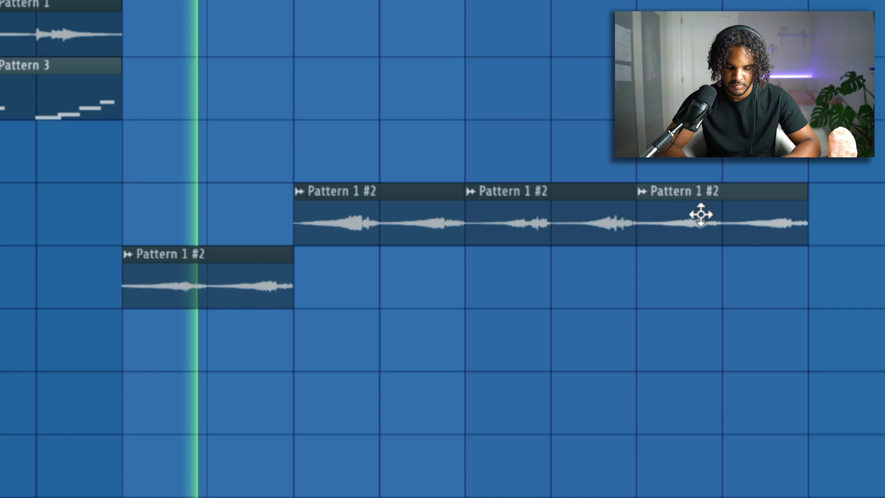
Swap the last two two-bar pieces of Pattern 1 #2 onto Track 5, and move the first piece up to Track 4
drag(701, 214, 510, 282)
drag(515, 222, 722, 286)
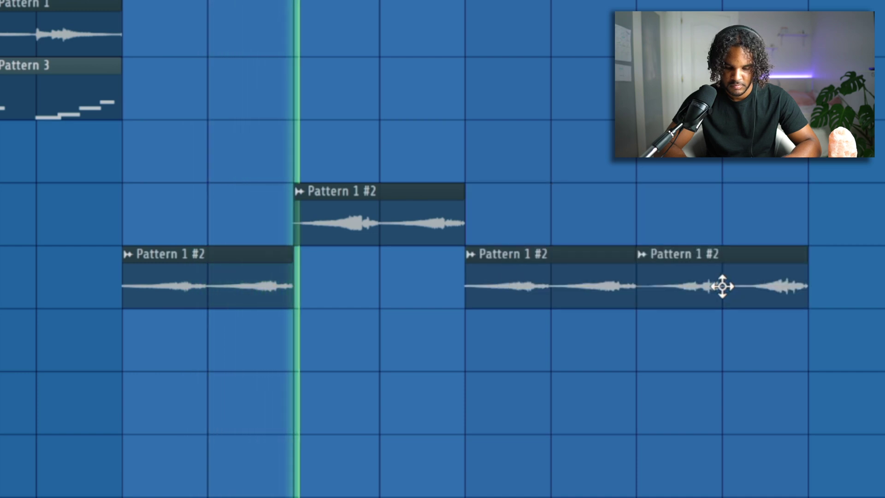
drag(235, 288, 234, 225)
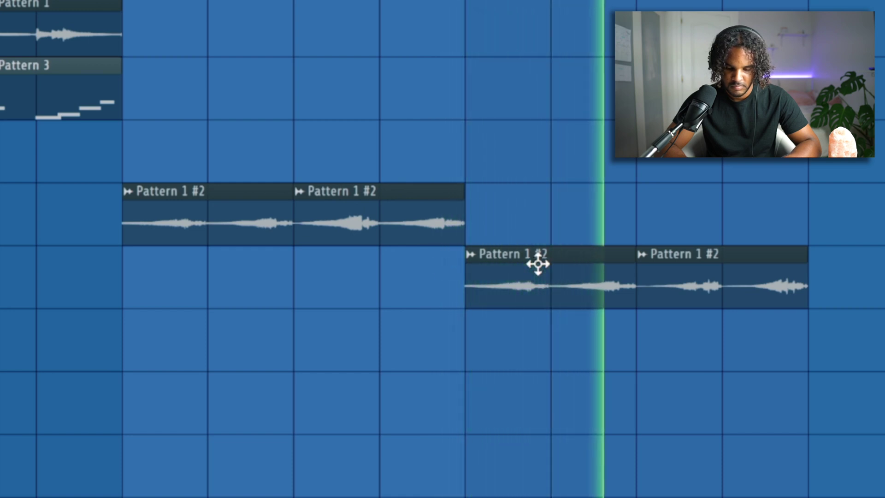
scroll(538, 264, down, 3)
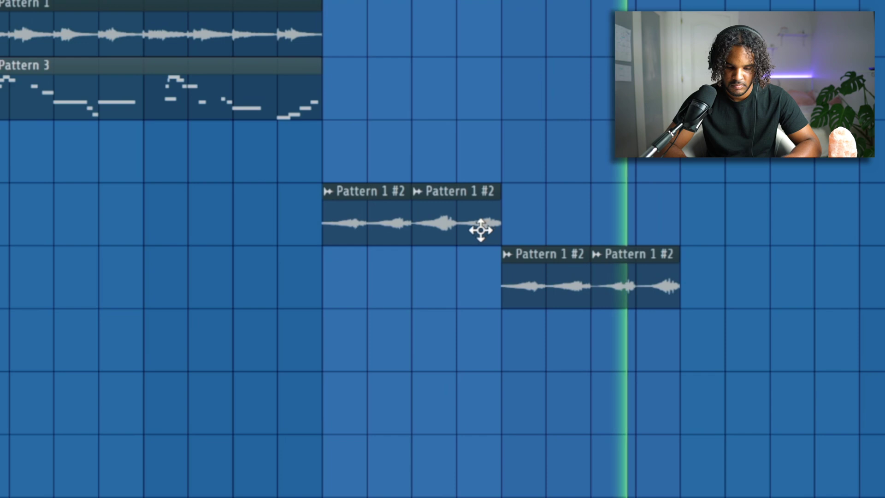
key(ctrl+z)
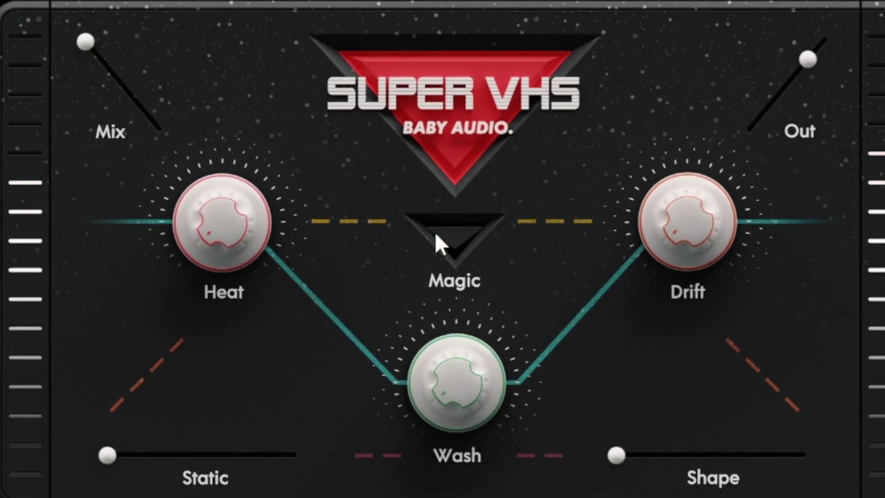
Lower the mix amounts of the Super VHS, ValhallaVintageVerb and ValhallaDelay effects
drag(79, 54, 116, 78)
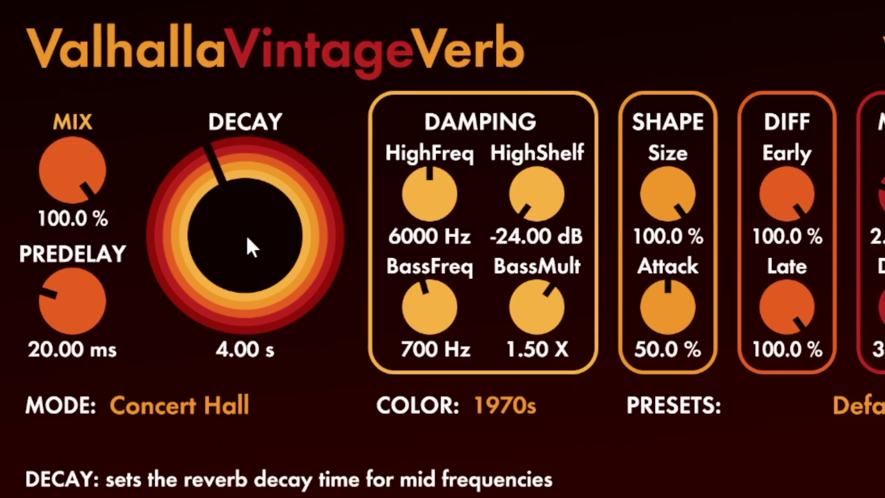
drag(65, 186, 109, 420)
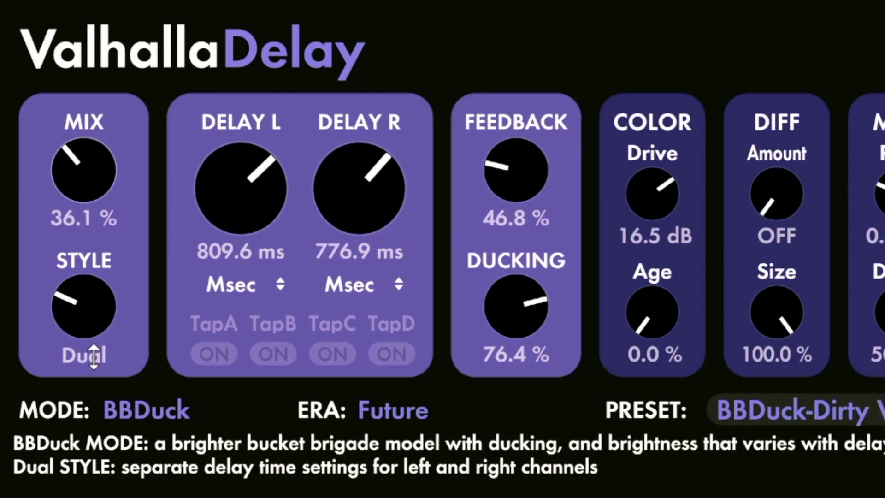
drag(78, 172, 78, 201)
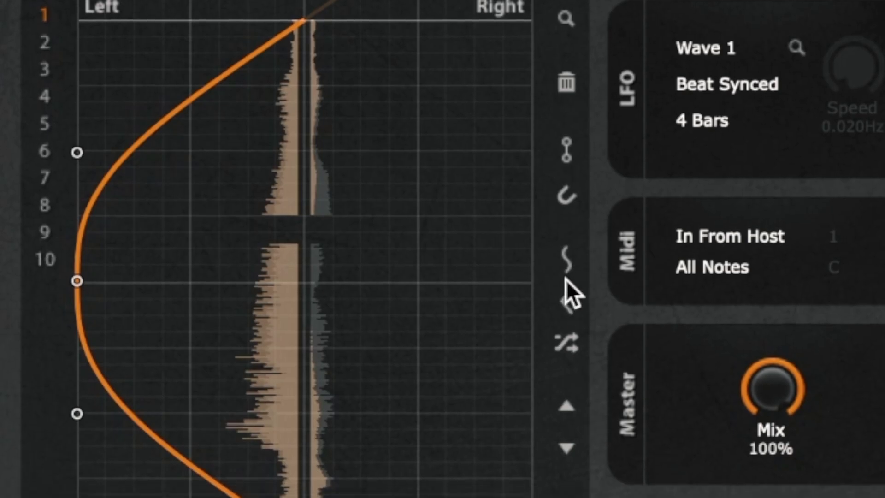
Shorten the panning effect's beat-synced LFO length from 4 bars and reduce its master mix
click(733, 95)
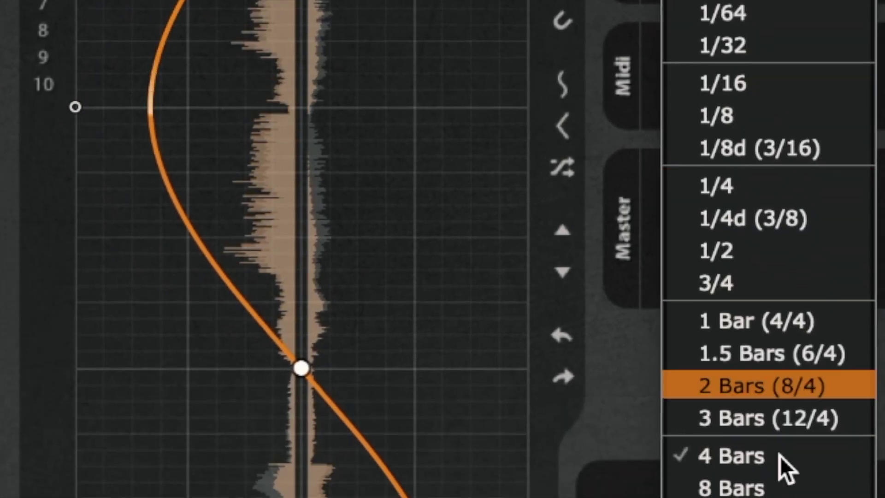
click(754, 422)
drag(783, 133, 783, 221)
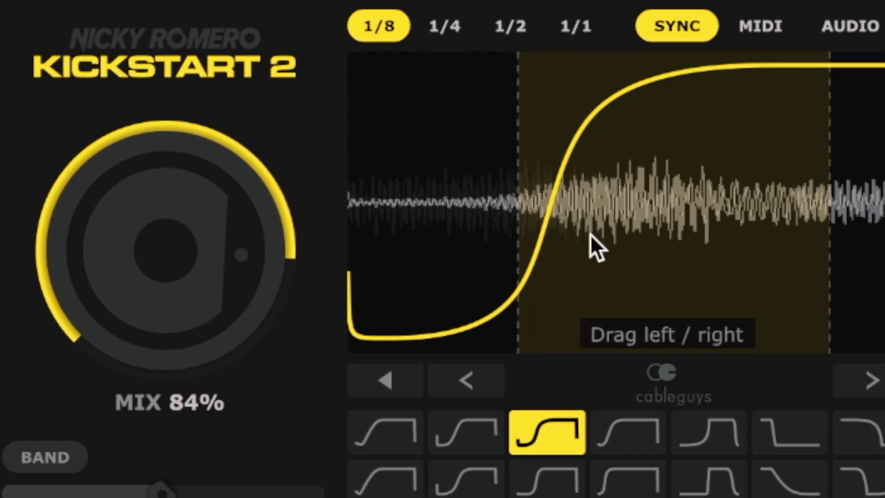
Choose the late-rising ducking curve beside Short Kick in Kickstart 2 and reduce the mix
click(752, 436)
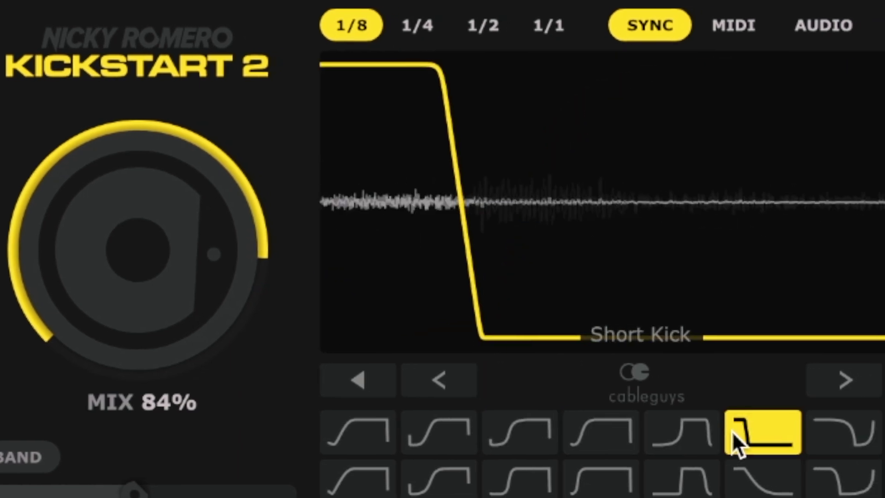
click(682, 436)
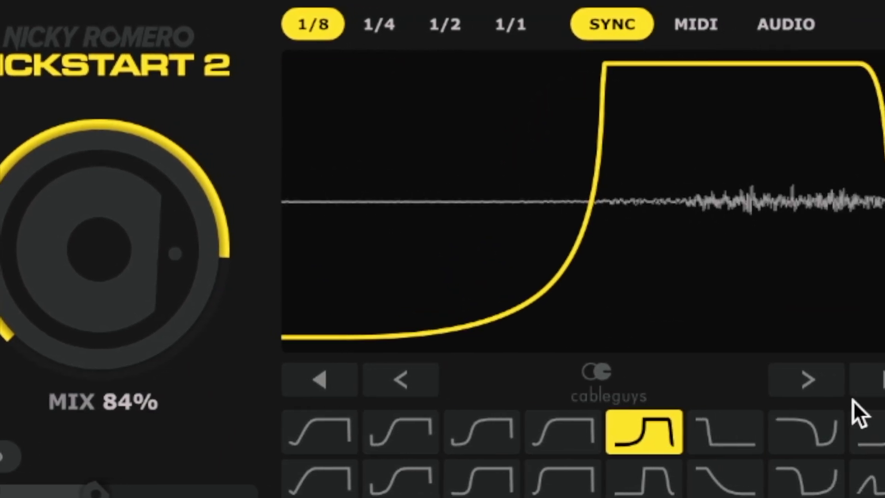
drag(90, 249, 134, 327)
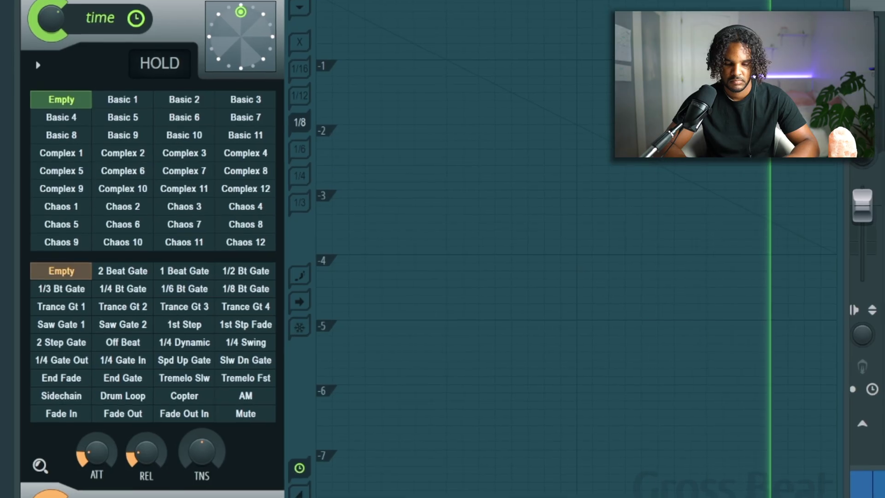
Select a time preset in Gross Beat in place of Empty
click(174, 228)
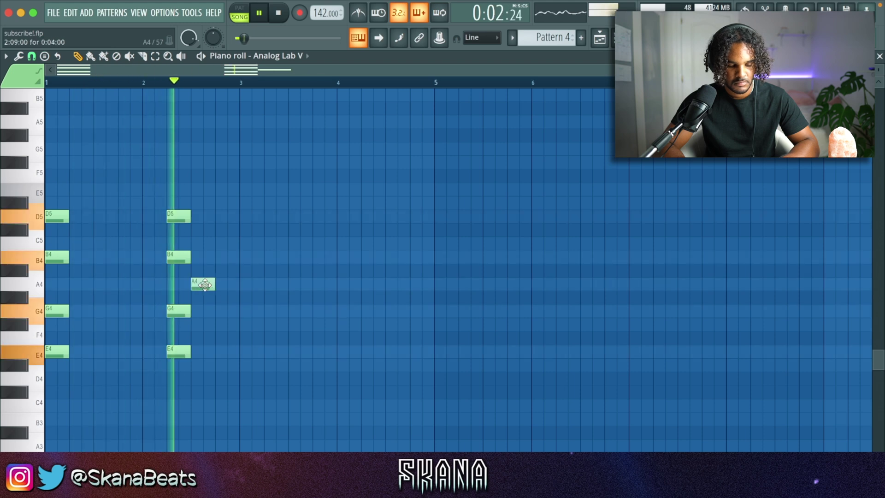
Finish the Analog Lab V phrase with a B4 note at the end of bar 2, and duplicate it into bars 3 and 4
click(229, 298)
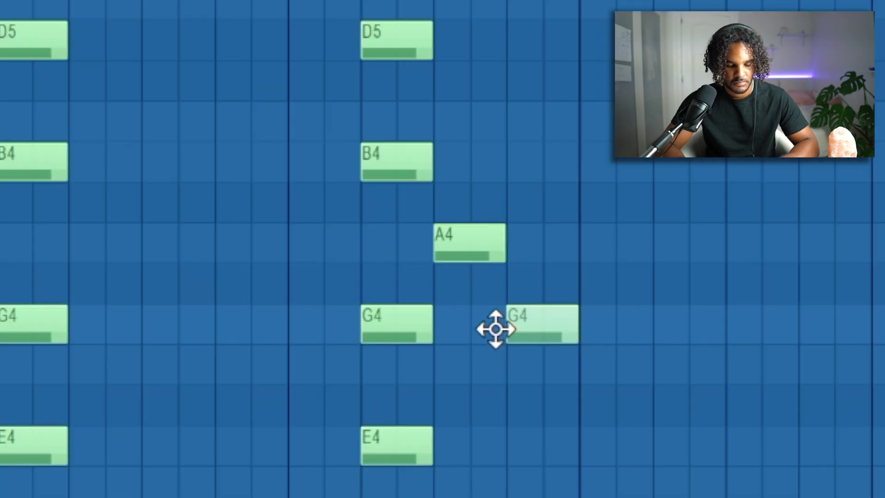
key(space)
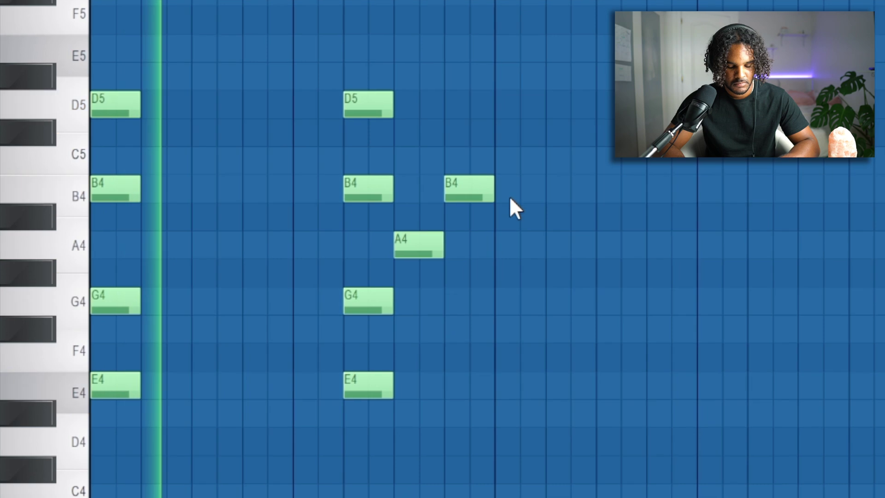
key(ctrl+b)
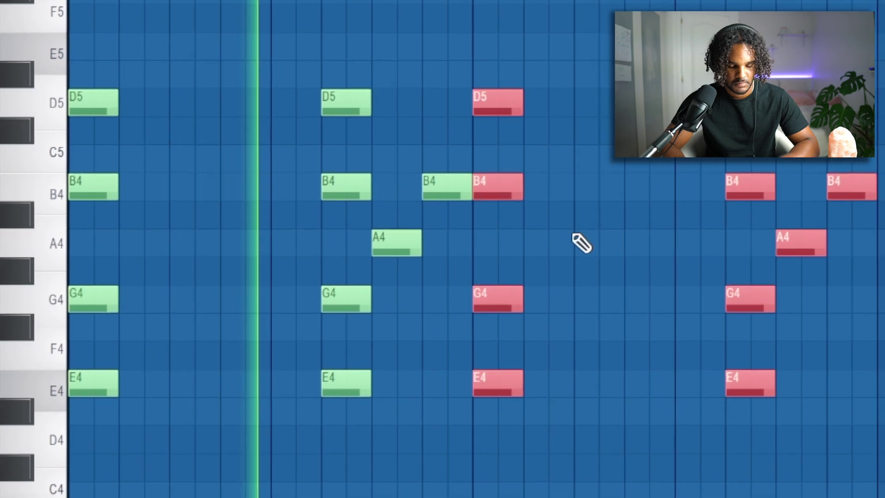
click(581, 243)
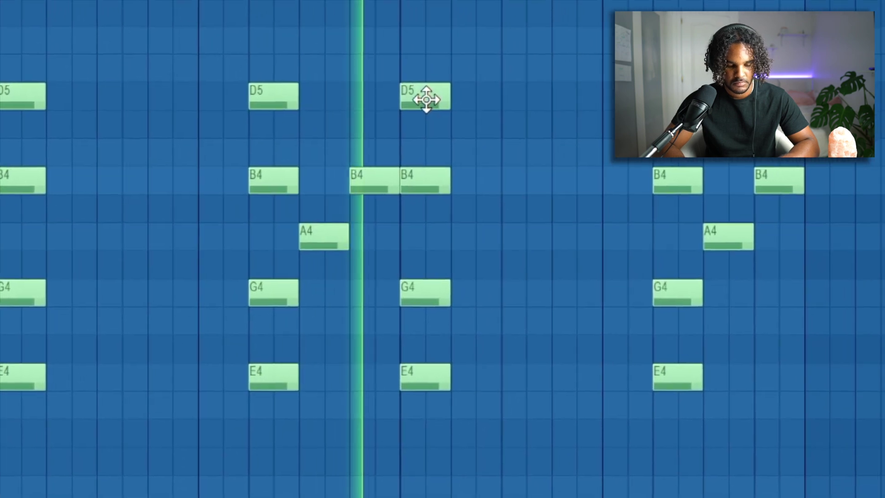
Delete the D5 note from the bar 3 chord and drop its B4 note one octave to B3
right_click(502, 104)
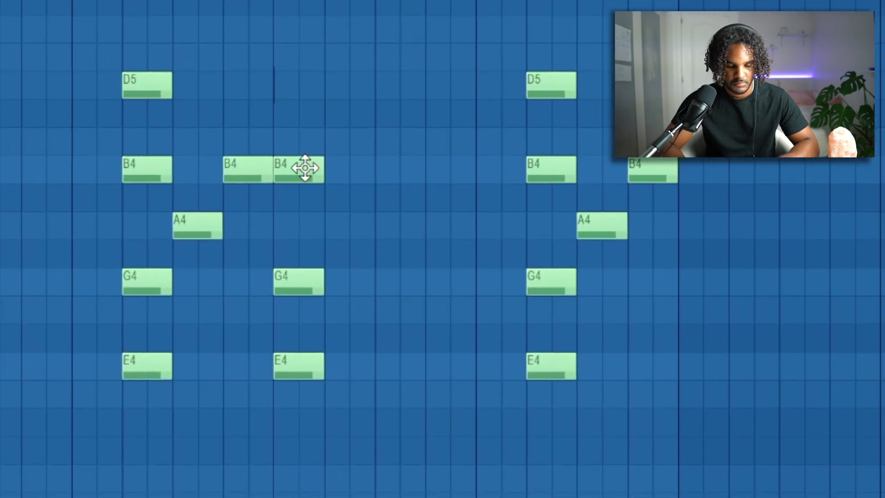
click(399, 184)
key(ctrl+Down)
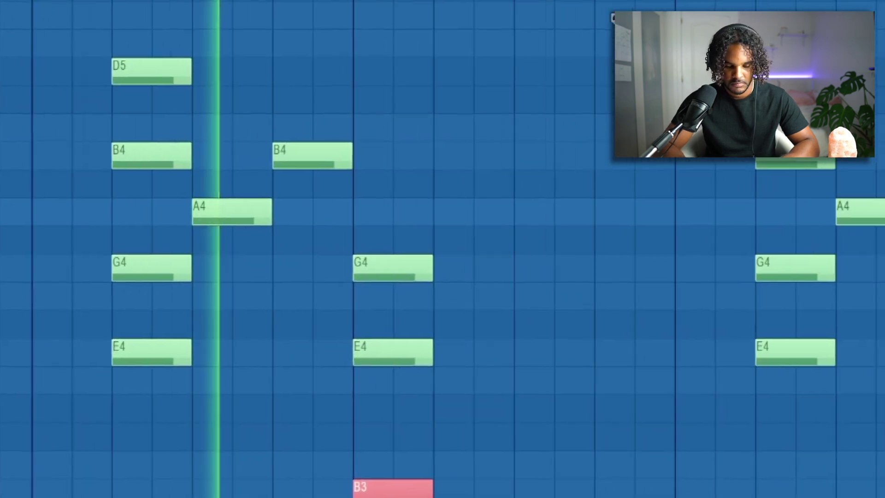
click(648, 305)
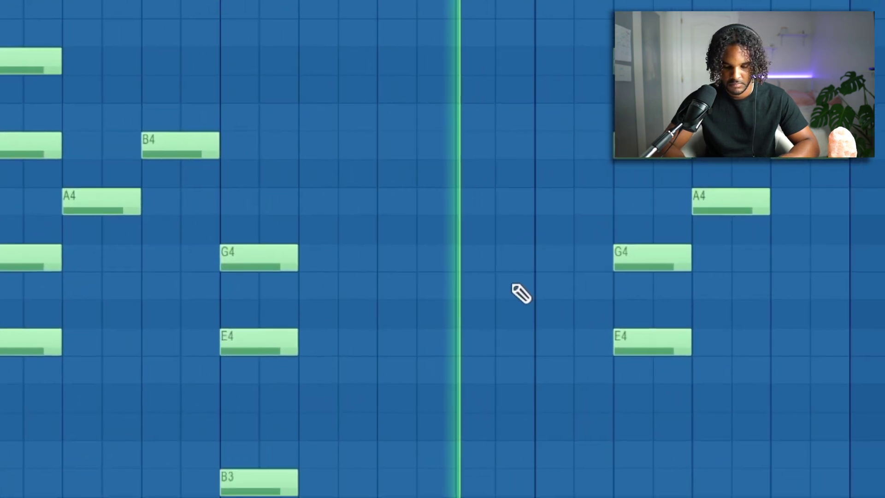
Revoice the bar 4 chord as B3, D4, F#4 and A4, and set the bar's last note to F#4
click(645, 60)
key(ctrl+Down)
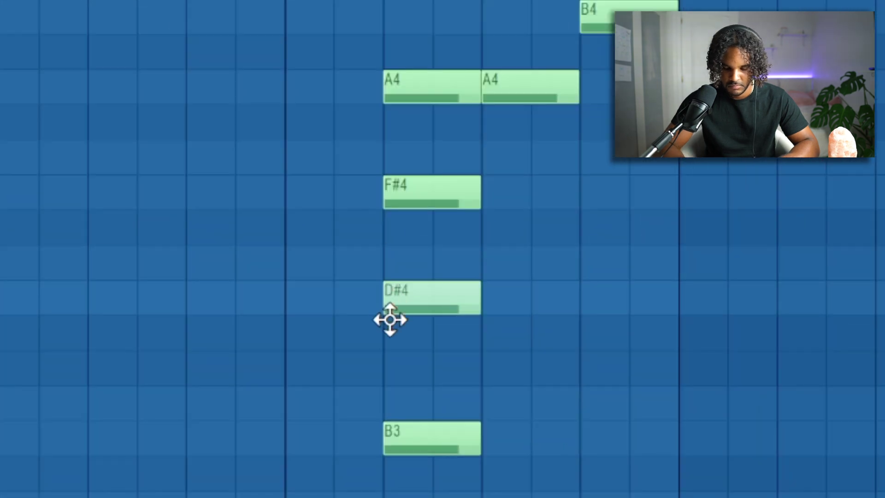
drag(389, 319, 391, 334)
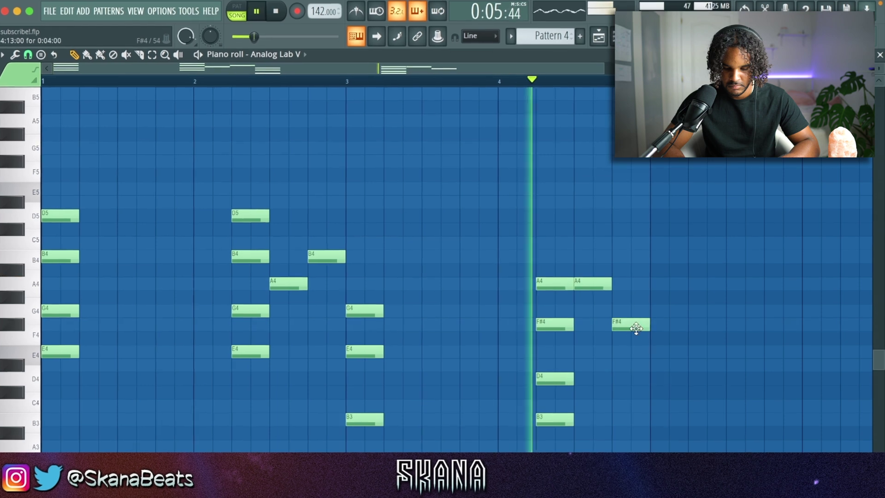
Duplicate the four-bar progression into bars 5 to 8, and replace the F#4 note at the end of bar 4 with G4
key(ctrl+a)
key(ctrl+b)
key(ctrl+d)
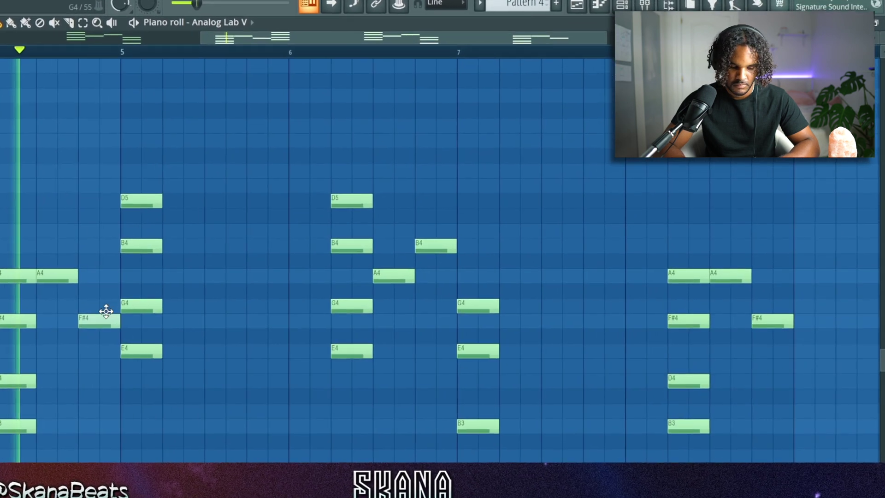
drag(136, 323, 136, 308)
right_click(81, 321)
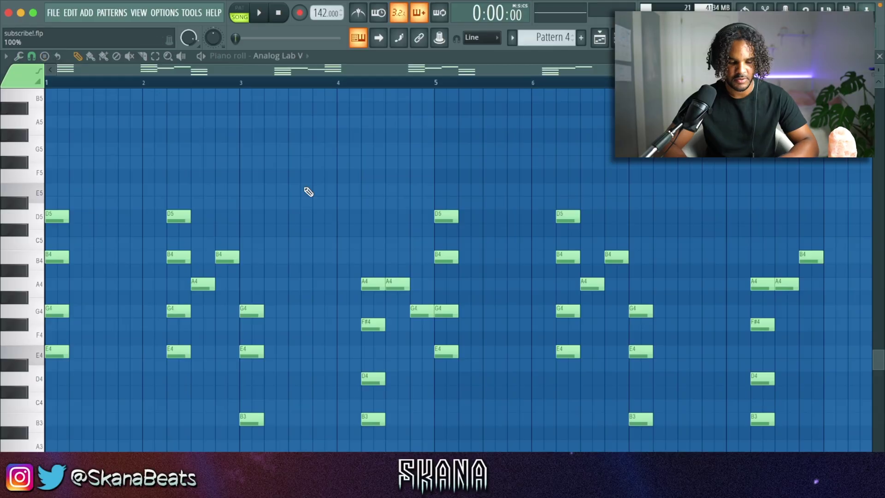
Lengthen the chords starting bars 1, 3, 5 and 7 until each reaches the next chord
scroll(306, 191, up, 5)
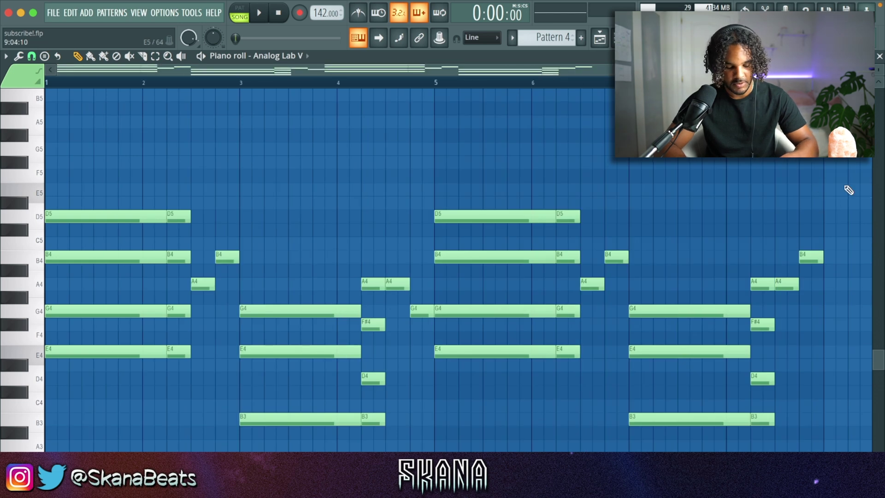
key(ctrl+k)
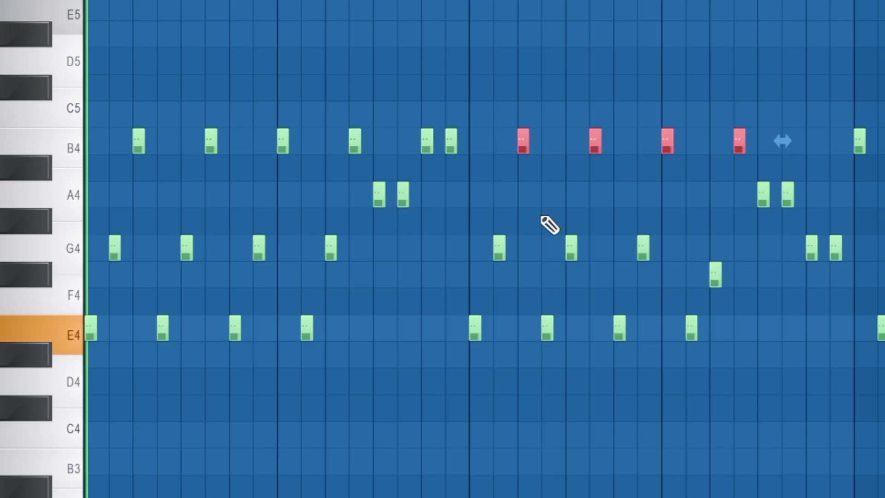
Lower the four E4 notes in the arpeggio's second phrase to D4
key(shift+Down)
key(shift+Down)
key(shift+Down)
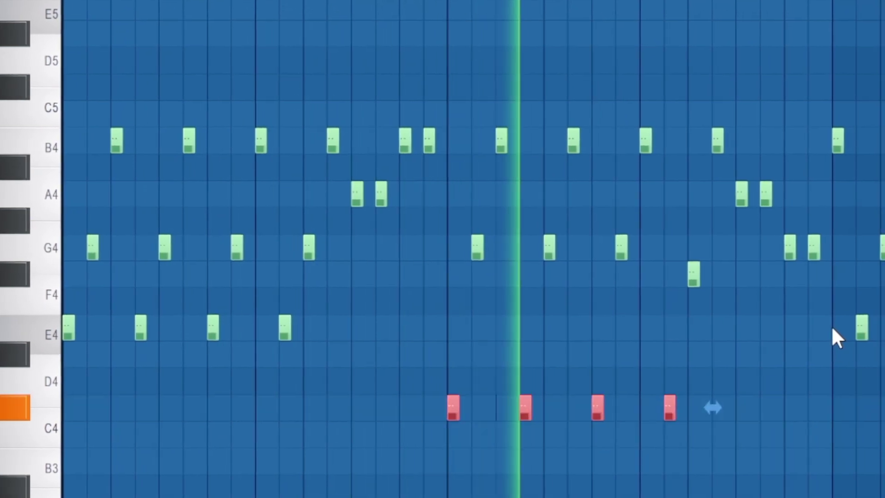
key(shift+Up)
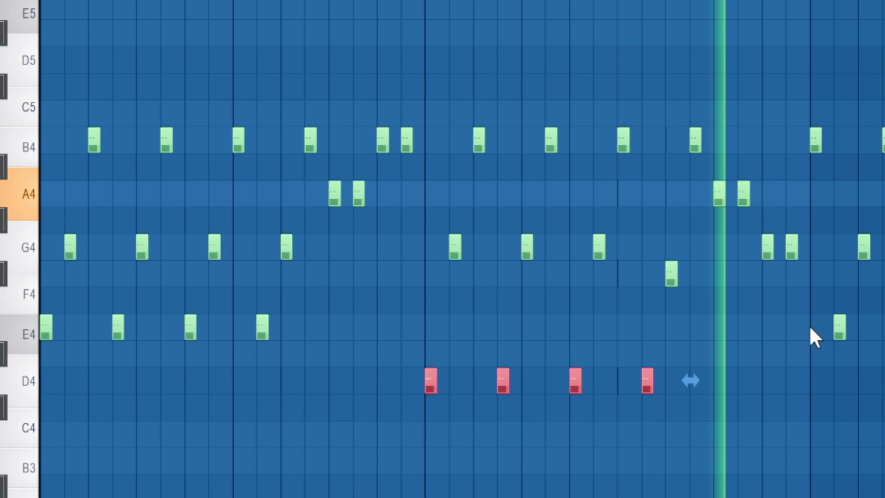
Lower the three G4 notes in the arpeggio's second phrase by one semitone to F#4
click(443, 247)
ctrl+click(515, 246)
click(565, 249)
ctrl+click(493, 247)
ctrl+click(422, 246)
key(shift+Down)
Lower a group of B4 notes in the arpeggio's second phrase by two semitones to A4
drag(399, 126, 577, 144)
key(shift+Down)
key(shift+Down)
click(542, 144)
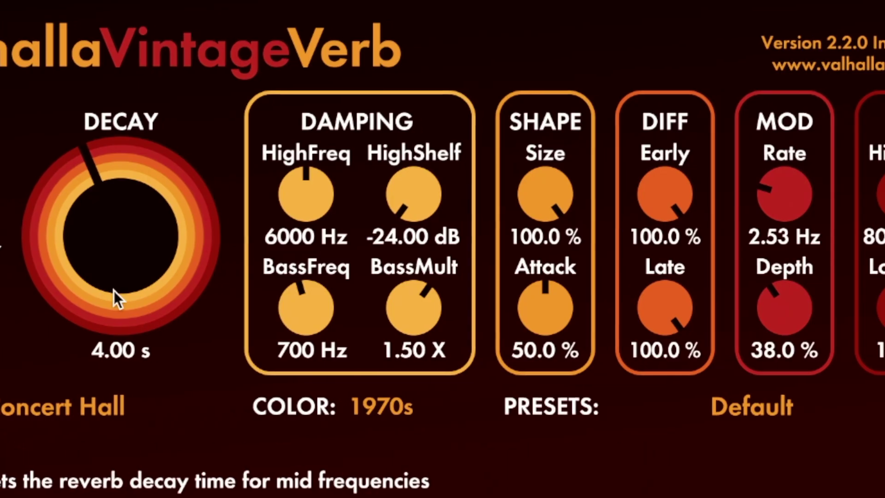
Reduce the decay time in Valhalla VintageVerb and shift Portal's dry/wet mix towards dry
drag(150, 291, 156, 350)
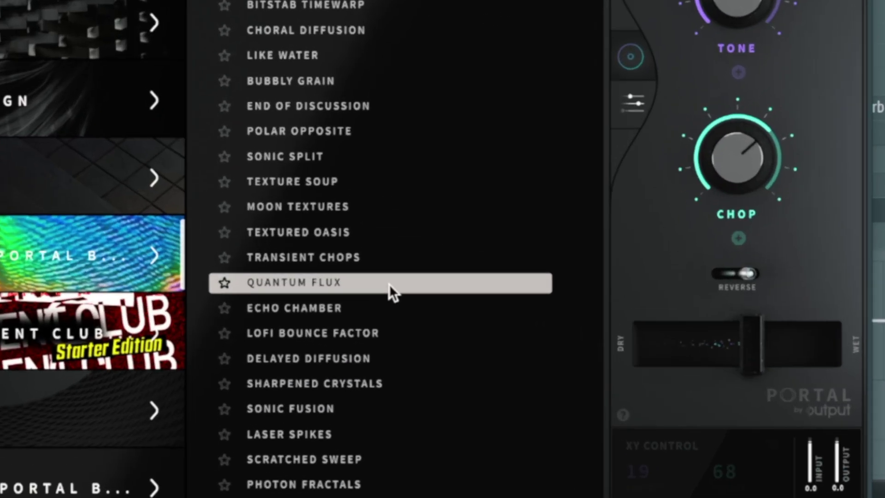
drag(758, 361, 687, 360)
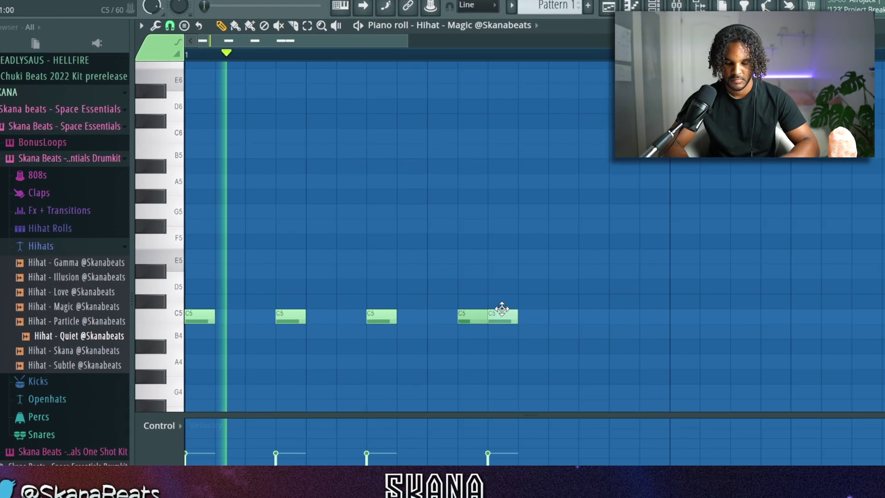
Add further C5 hits to the Hihat - Magic pattern around the ends of bars 1 and 2
click(571, 316)
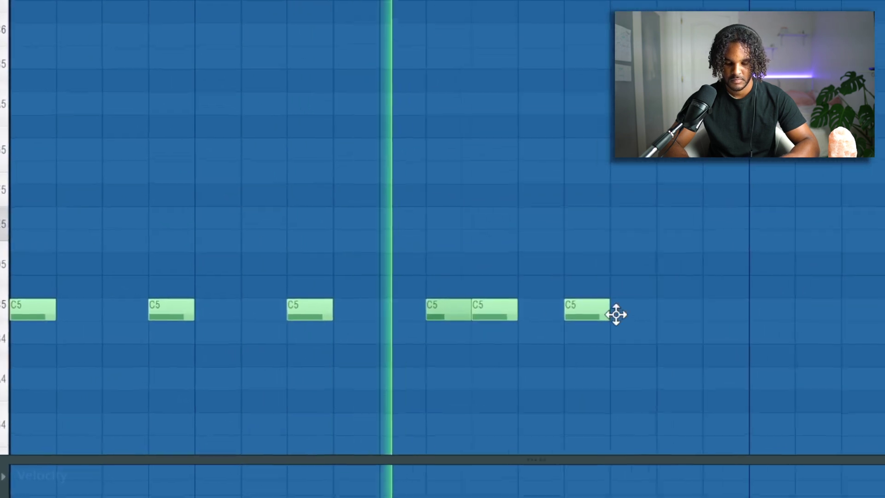
click(617, 311)
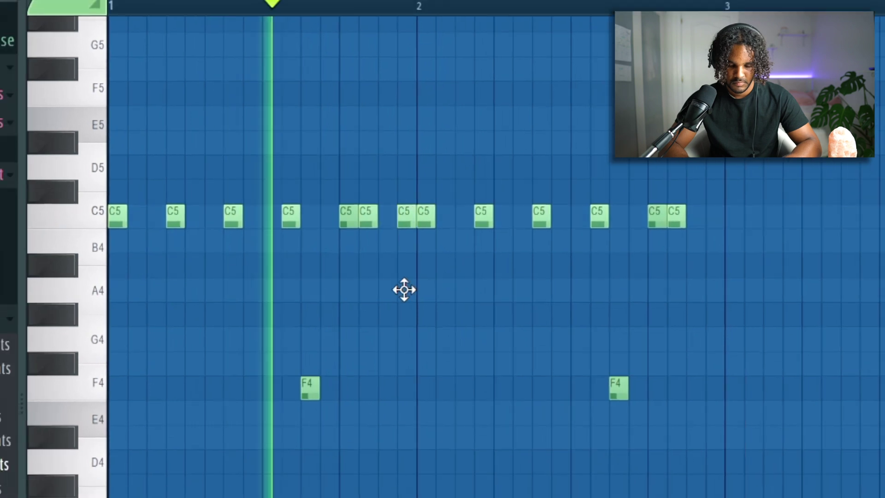
click(441, 213)
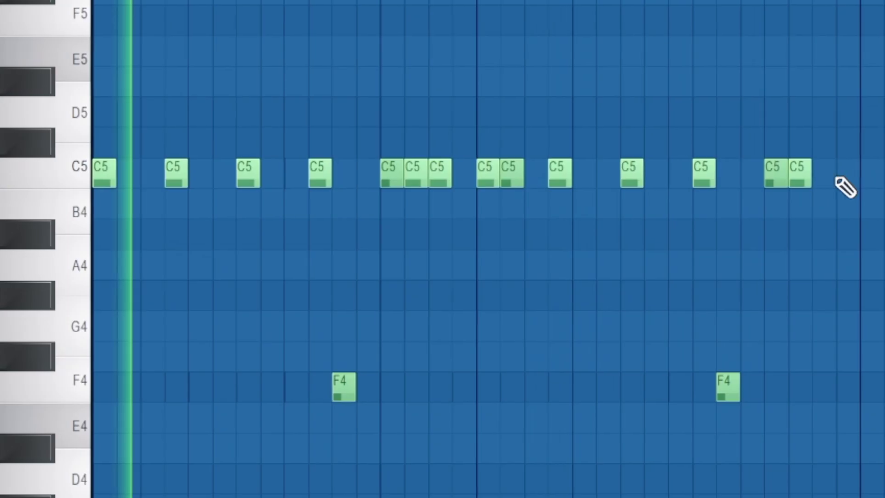
click(542, 199)
click(552, 200)
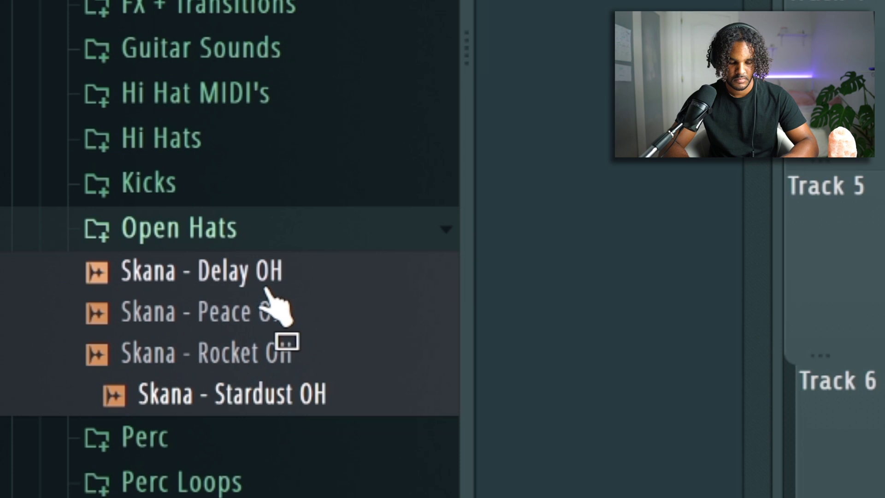
Add the Skana - Delay OH open hat and Skana - Gazer Clap samples to the project
drag(270, 299, 415, 325)
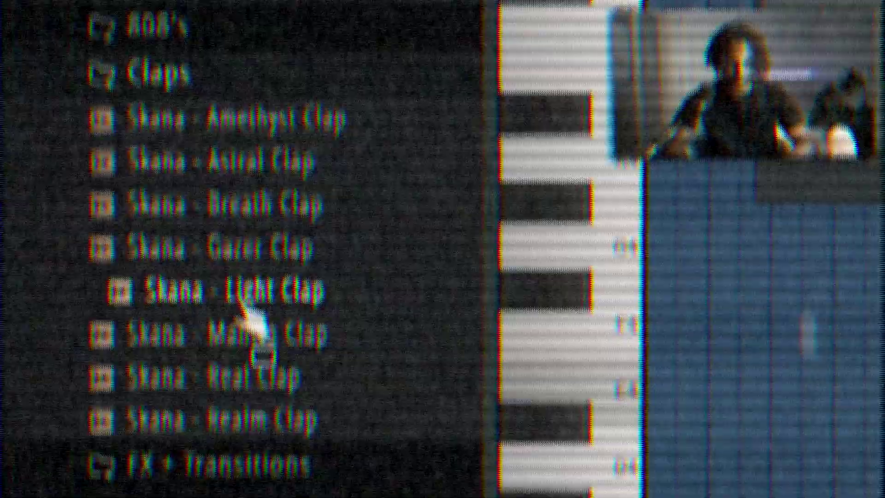
drag(240, 253, 356, 340)
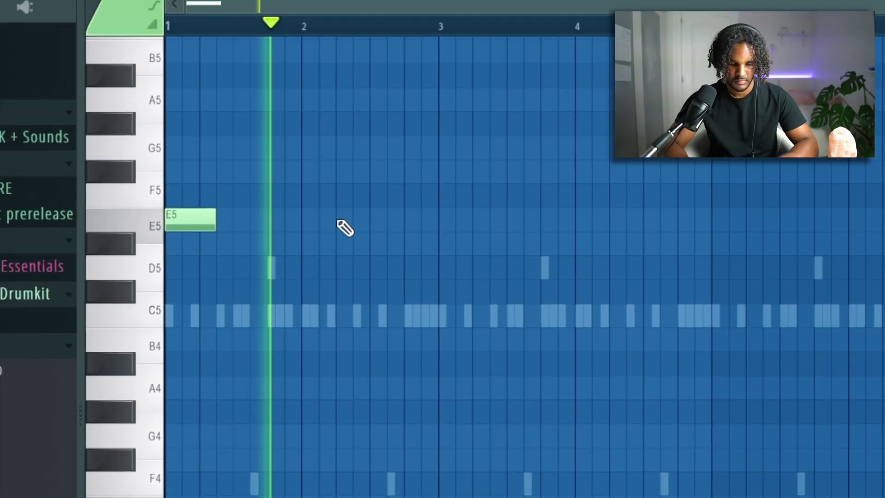
Add an E5 in bar 2 and a B4 at bar 3 of the 808 line, extending the E5 notes legato
click(351, 233)
click(473, 233)
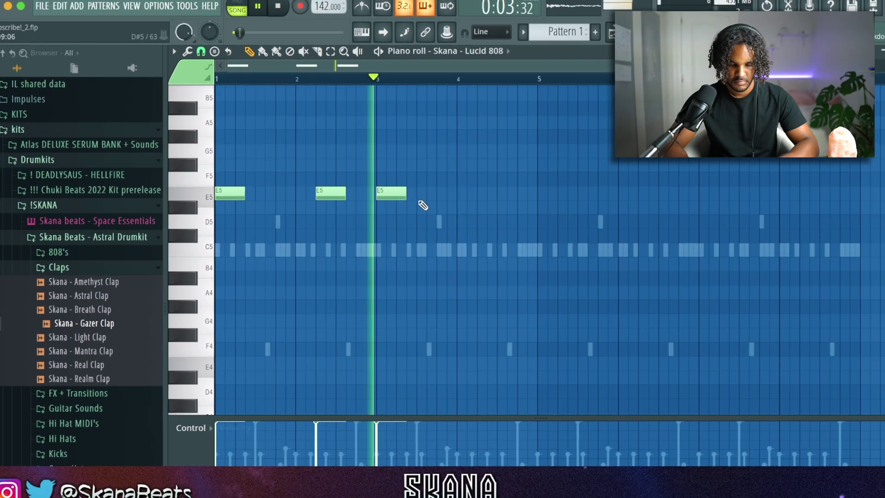
drag(399, 203, 398, 222)
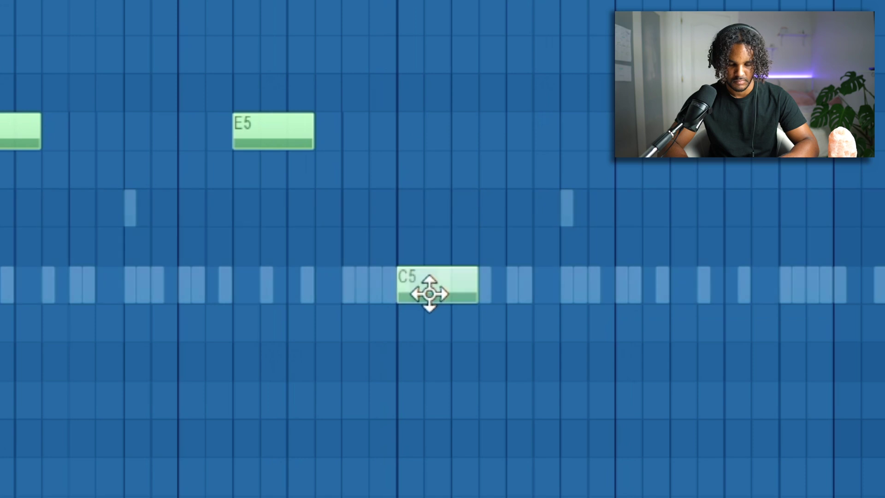
key(ctrl+l)
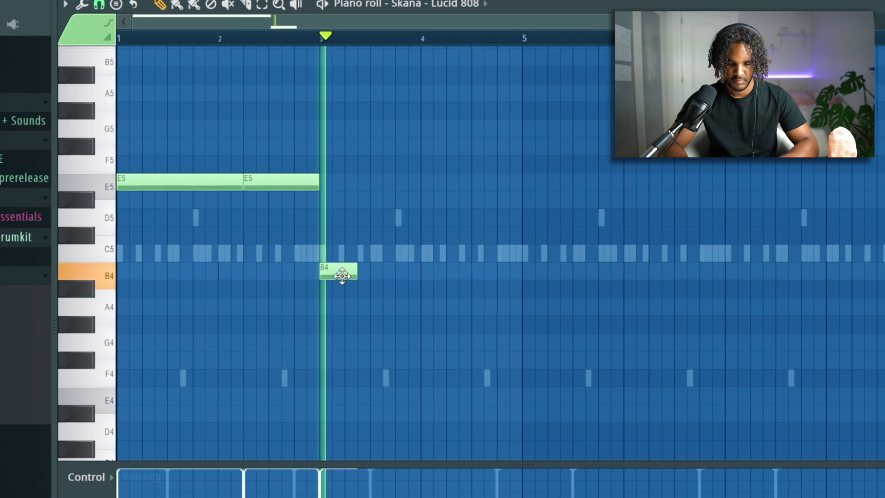
Add two B4 notes in bar 4 of the 808 line and duplicate the four-bar phrase into bars 5 to 8
click(449, 275)
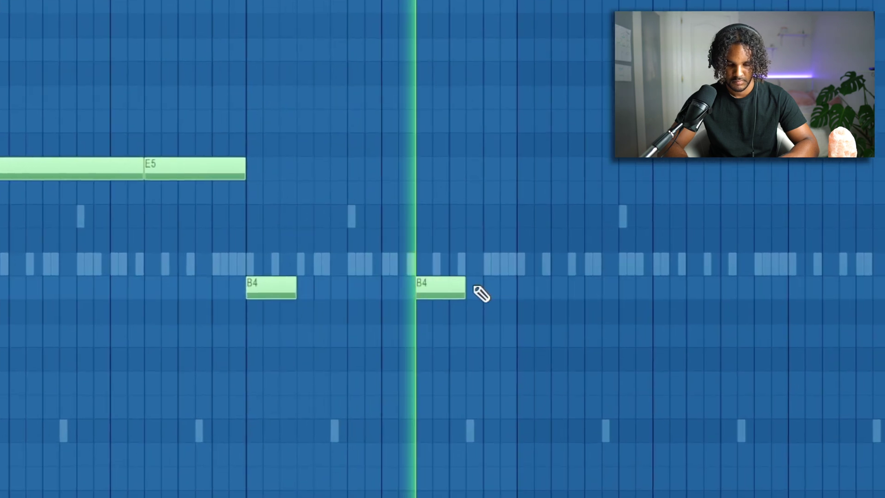
click(475, 288)
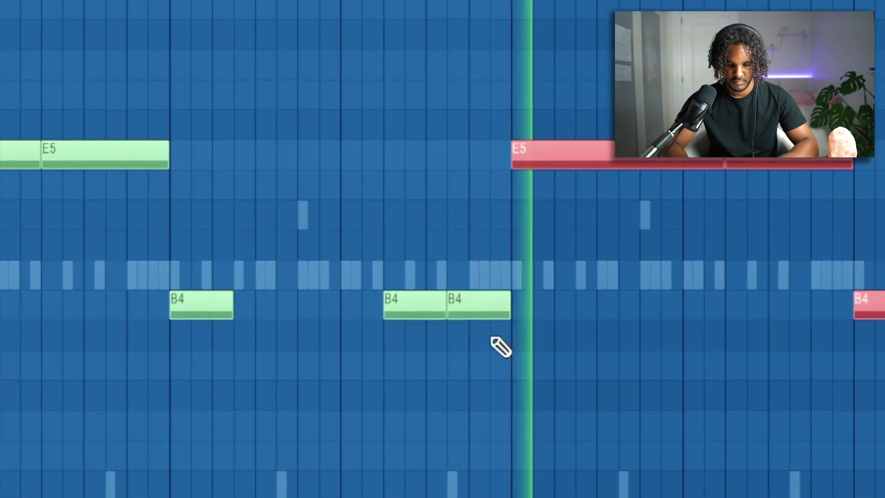
mouse_move(507, 308)
mouse_down()
mouse_move(490, 307)
mouse_move(500, 306)
mouse_up()
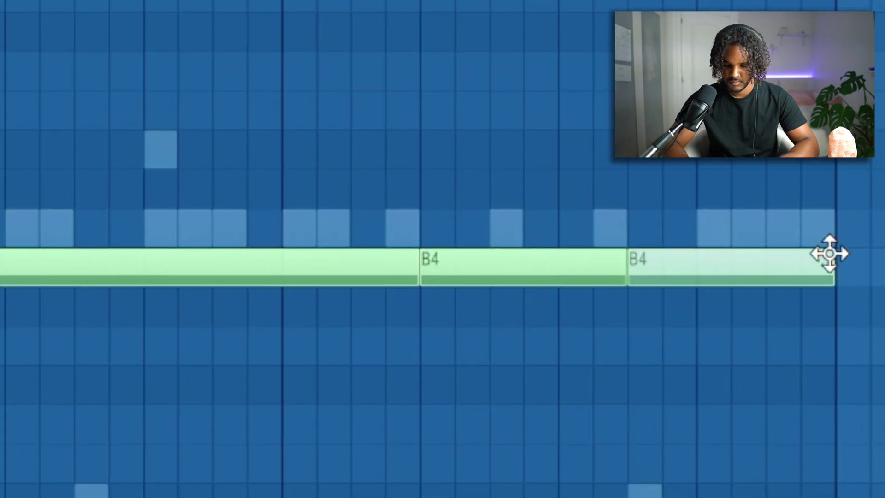
Shorten the last B4 in bar 8 of the 808 line and place a short separate B4 at the bar's end
drag(836, 266, 730, 272)
click(733, 266)
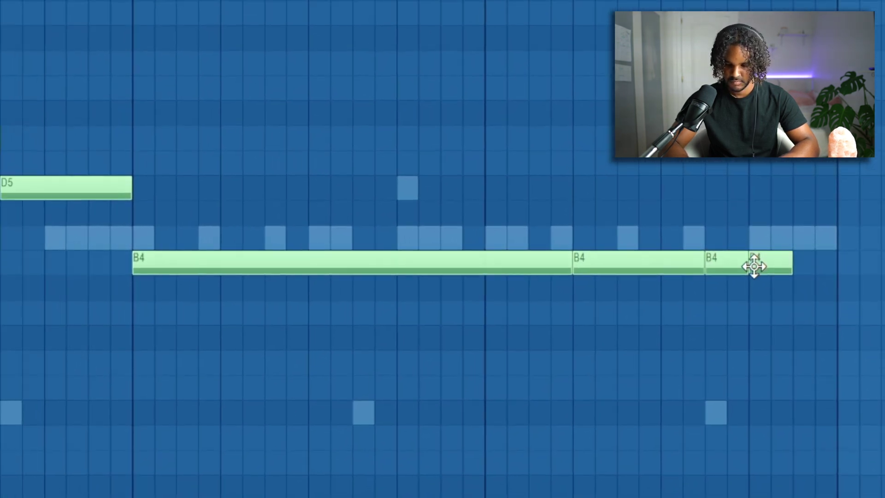
drag(788, 264, 830, 264)
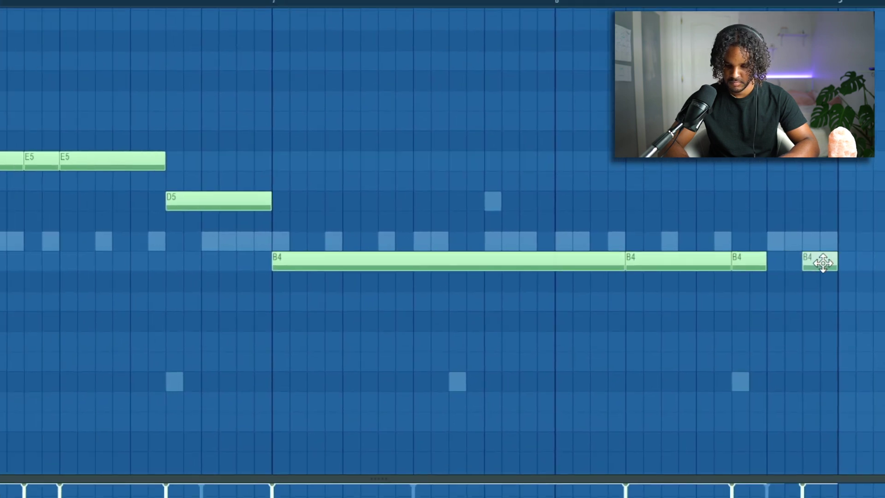
Chop the short B4 at the end of bar 8 with the default pattern and adjust the slices' velocity
key(alt+u)
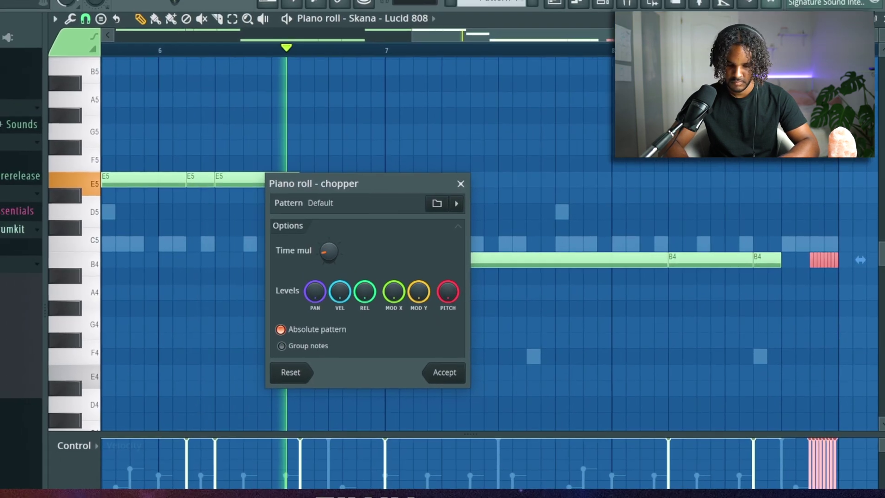
click(442, 371)
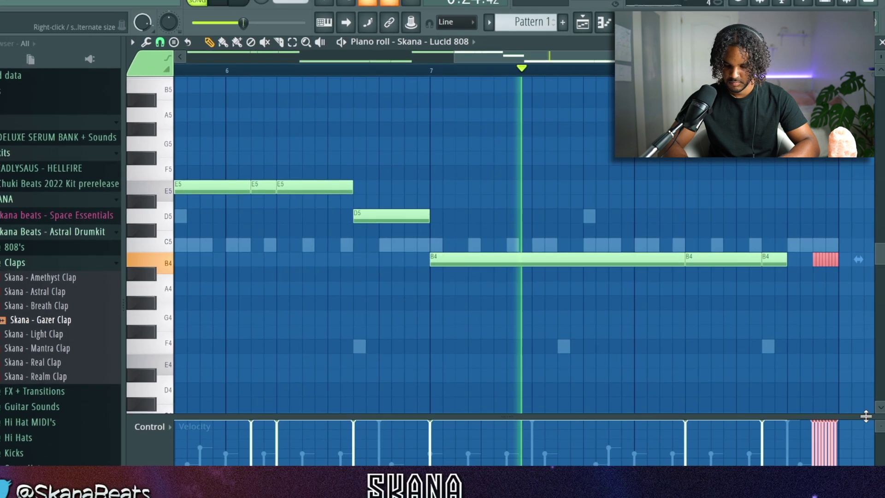
drag(835, 431, 837, 455)
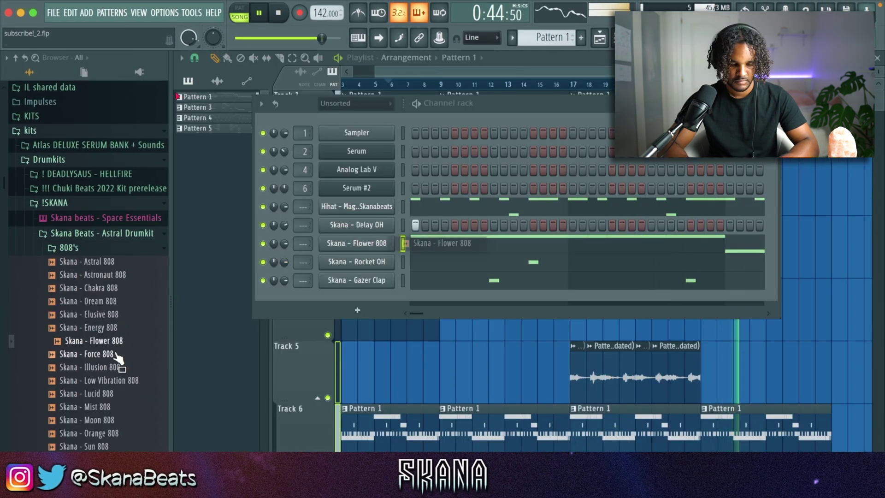
Open the Skana - Flower 808 sampler settings and adjust the time-stretching pitch
click(364, 253)
click(207, 123)
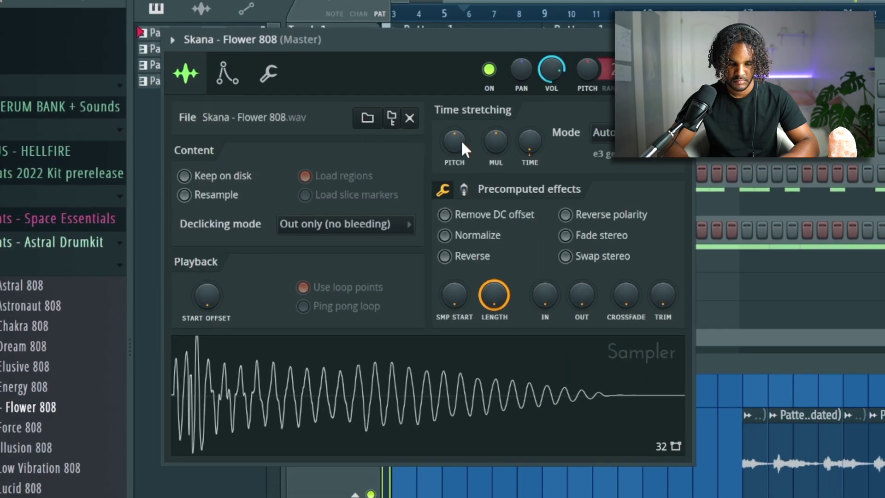
right_click(431, 167)
click(507, 152)
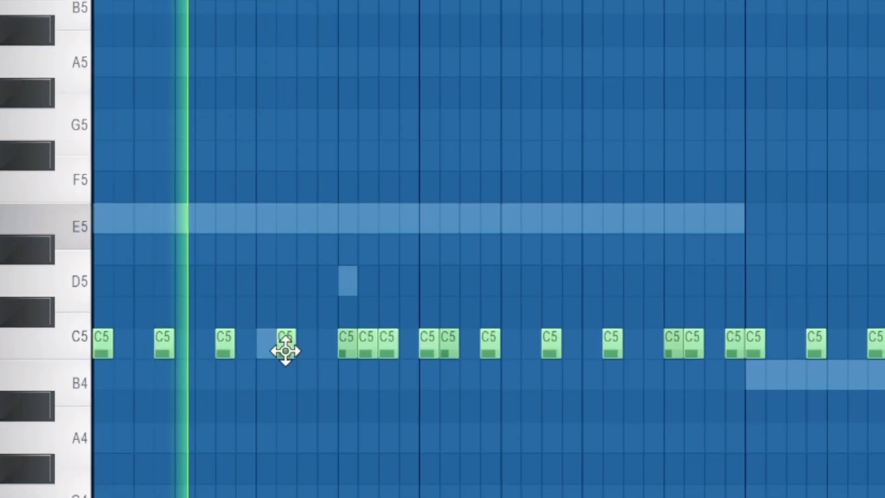
Delete the fourth C5 hi-hat note in bars 1 and 3, along with the F4 note in bar 3
right_click(285, 352)
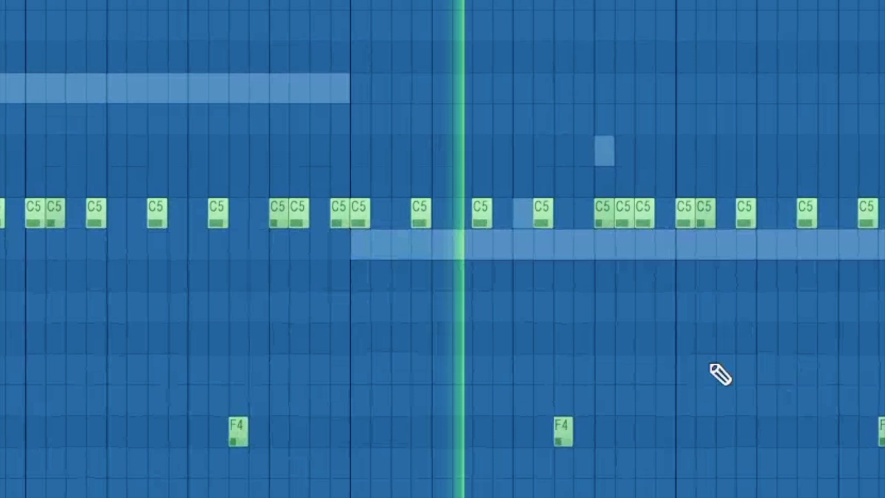
right_click(507, 205)
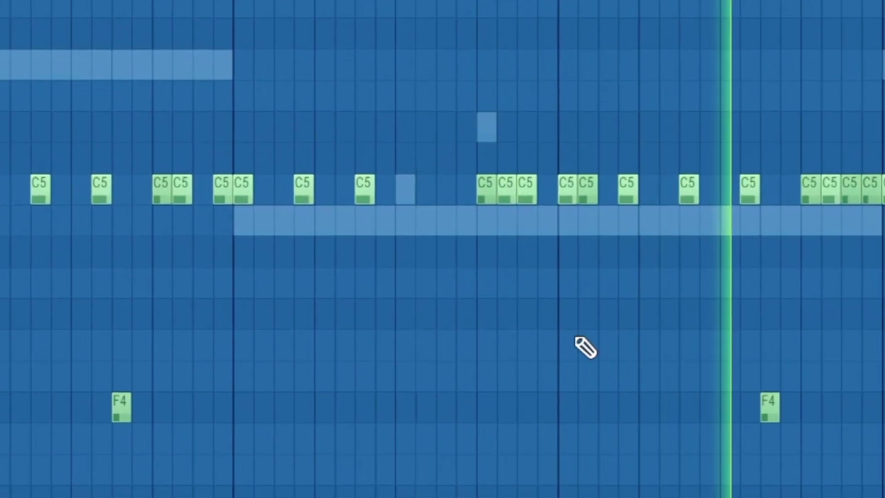
scroll(669, 366, down, 2)
drag(295, 351, 436, 304)
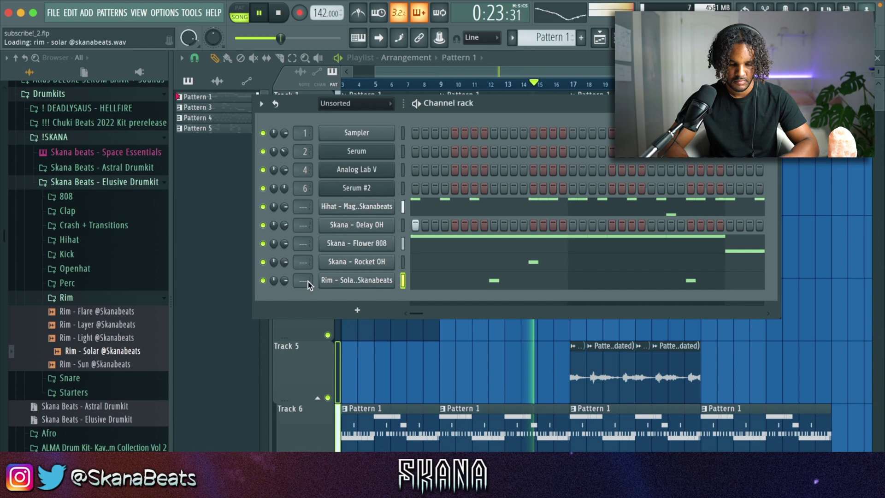
click(425, 286)
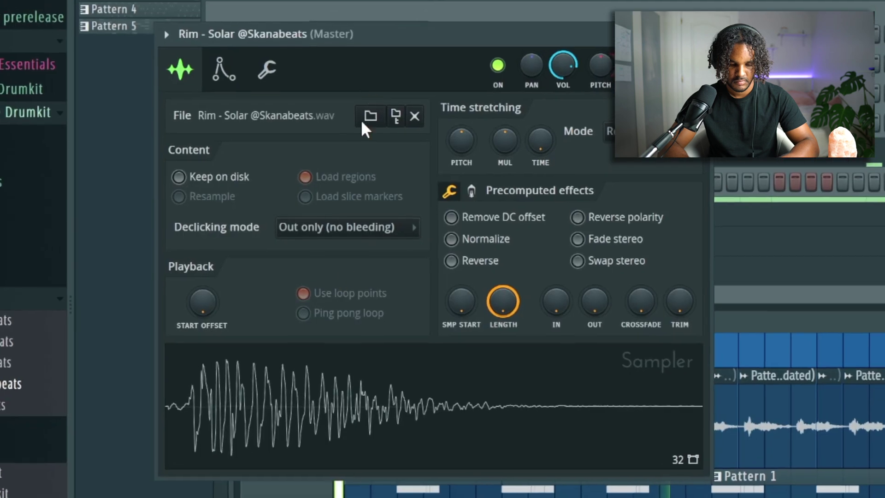
click(233, 88)
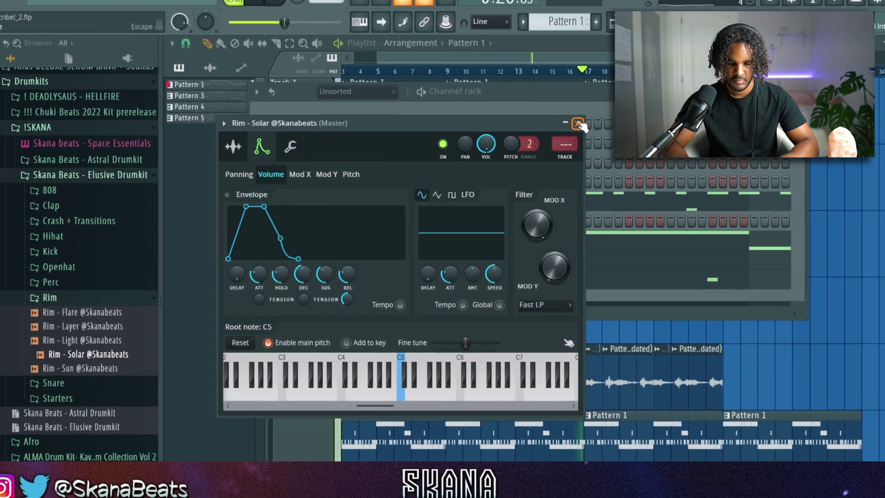
click(579, 123)
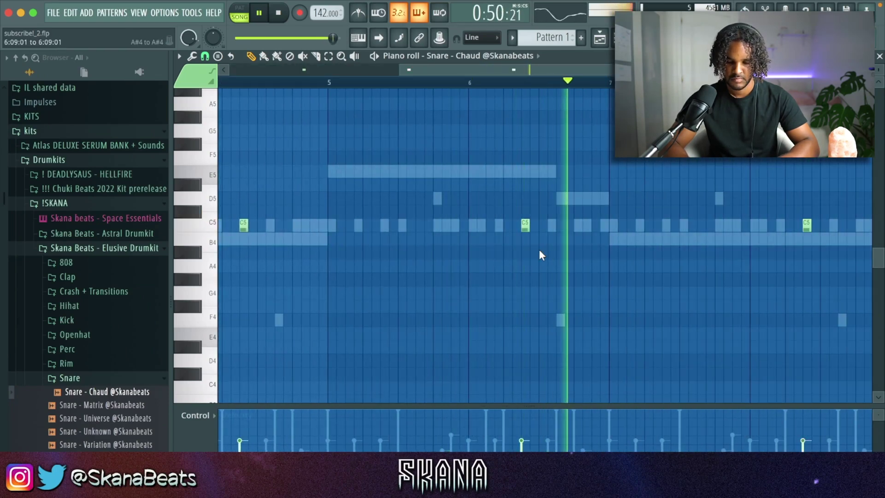
Preview another 808 sample from the Space Essentials drumkit
scroll(709, 274, down, 2)
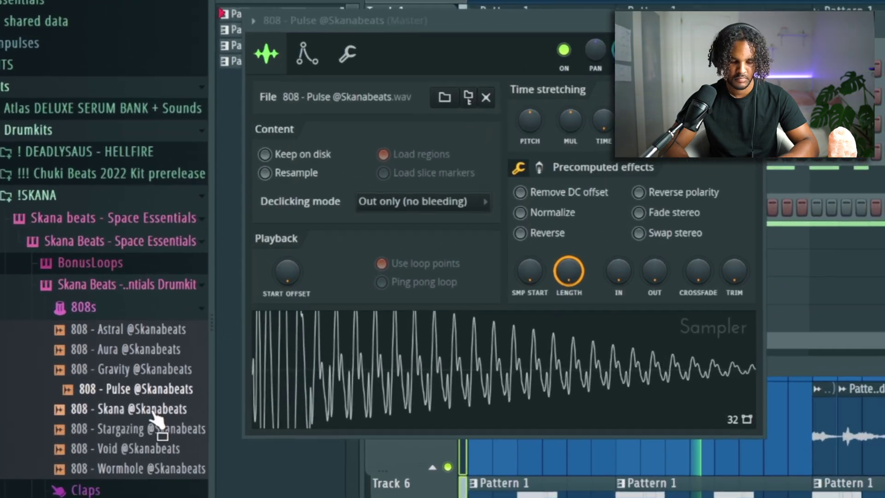
click(140, 375)
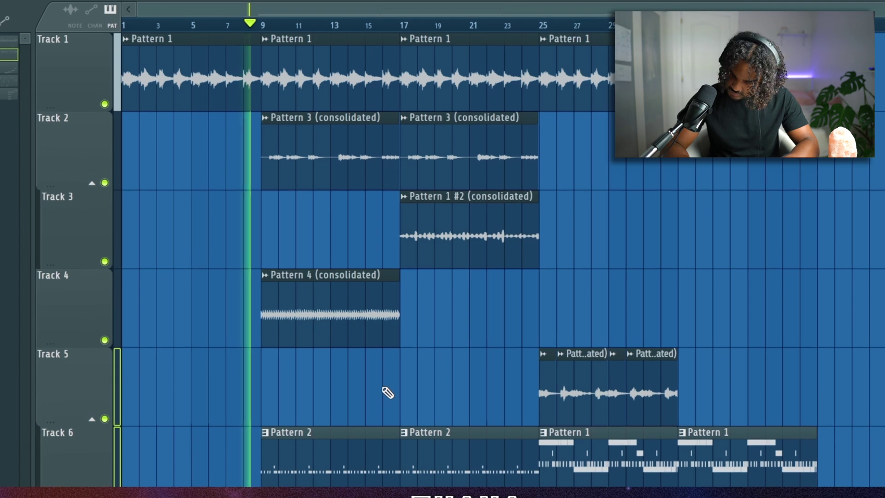
Delete the Pattern 2 clip at bar 17 on Track 6 and place a new pattern clip there
right_click(530, 451)
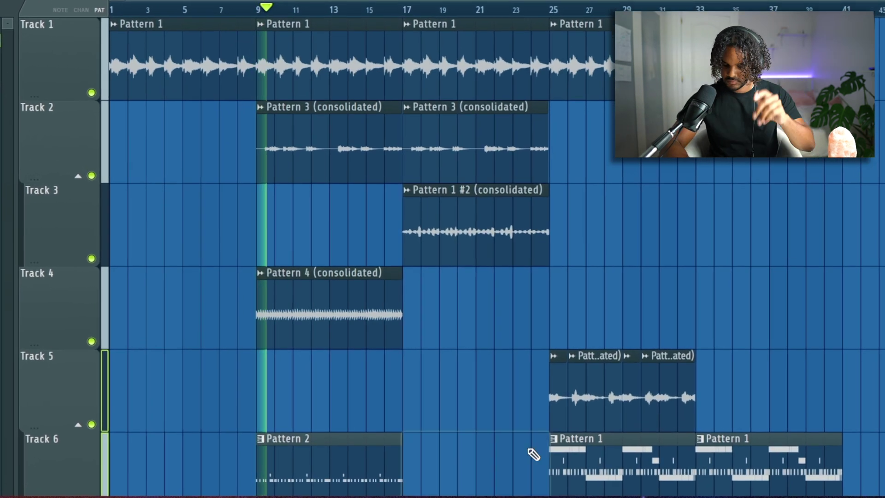
click(410, 456)
drag(405, 459, 405, 459)
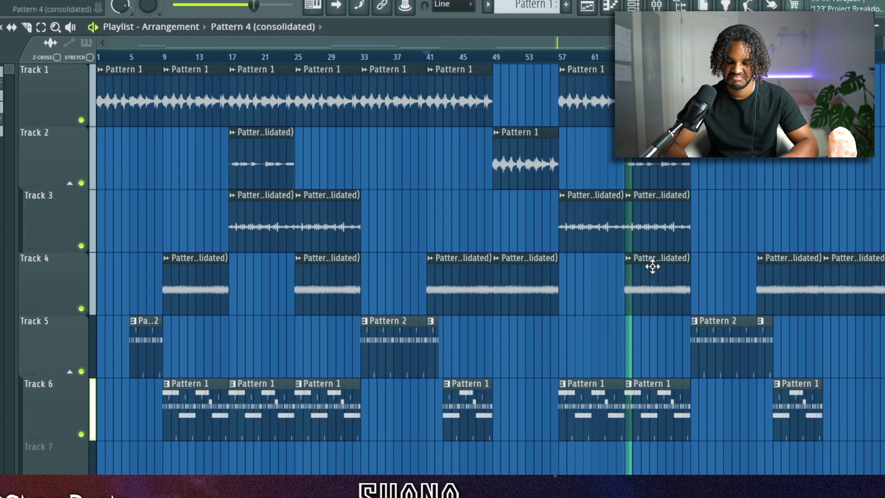
Delete the Track 3 clip at bar 65 and copy the Track 2 clip from bar 17 to bar 25
right_click(672, 233)
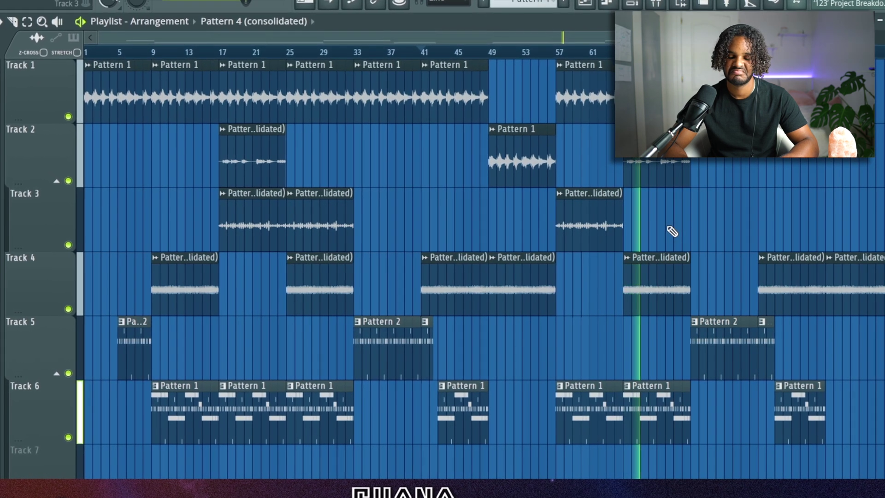
mouse_move(251, 156)
mouse_down()
mouse_move(316, 155)
mouse_move(308, 153)
mouse_up()
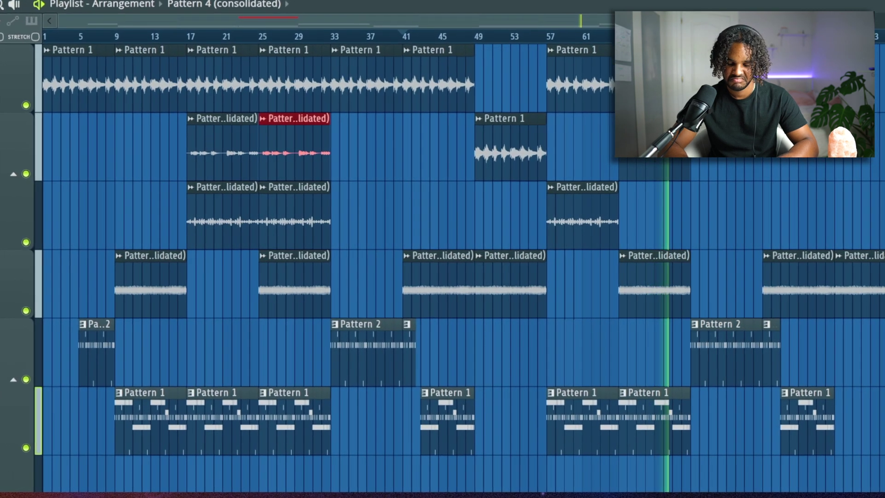
Copy the Track 3 clip from bar 57 to bar 65 and mute the Track 2 clip at bar 65
drag(569, 189, 645, 195)
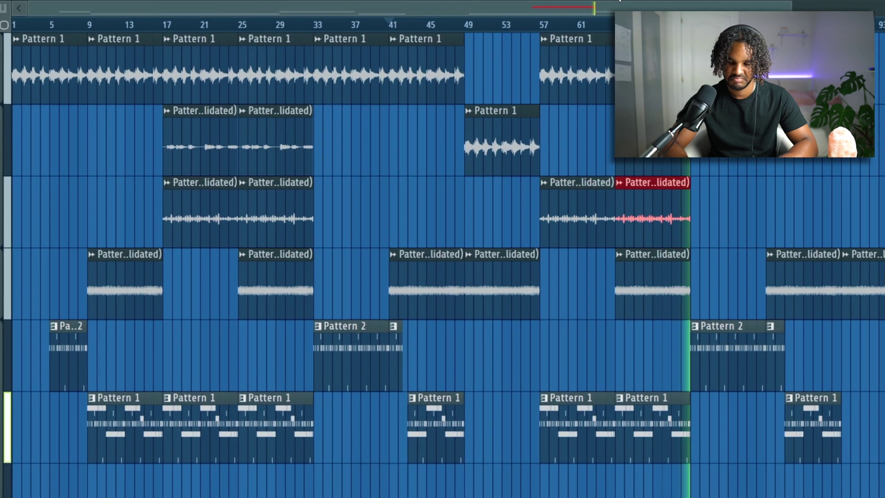
click(727, 188)
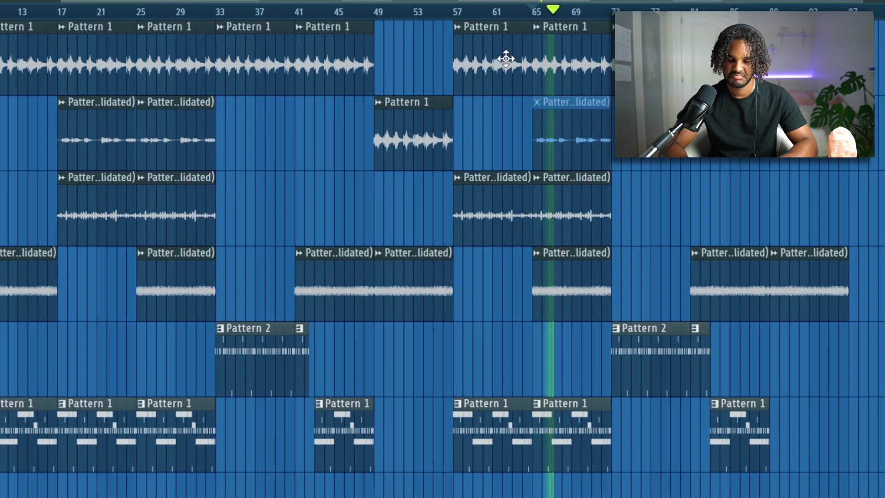
scroll(696, 182, down, 2)
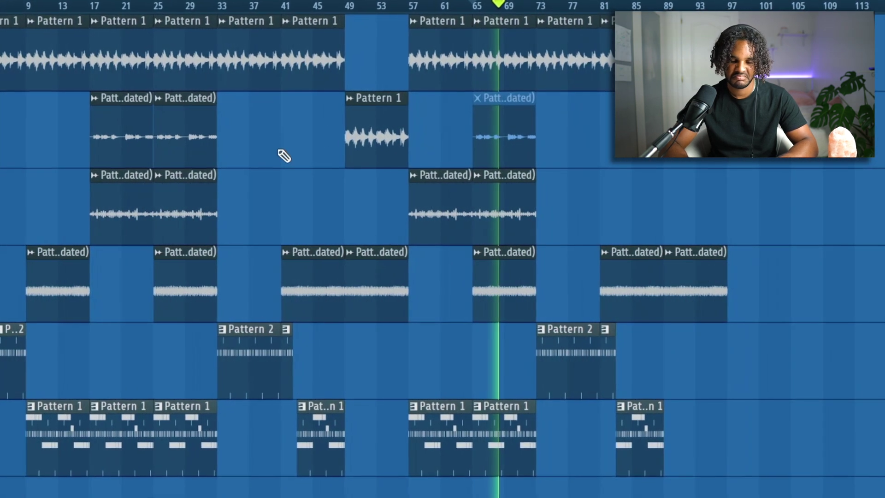